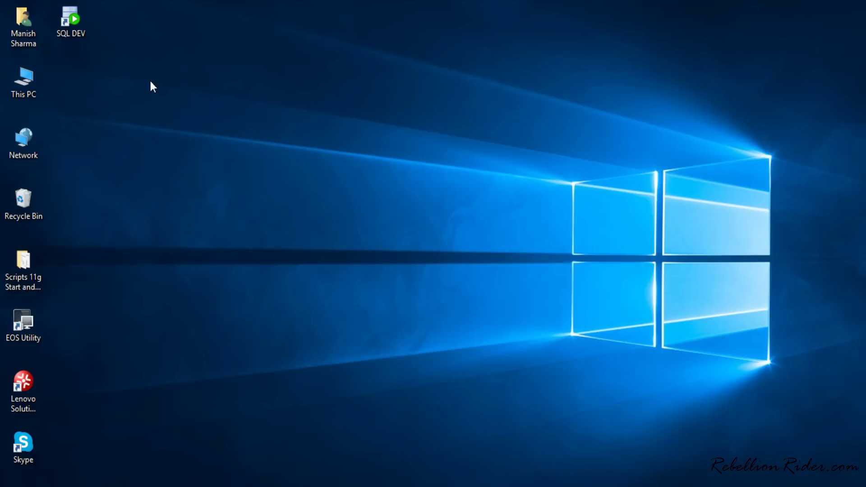
# - Open This PC's Properties to show the Windows 10 Pro System page
pyautogui.rightClick(23, 79)
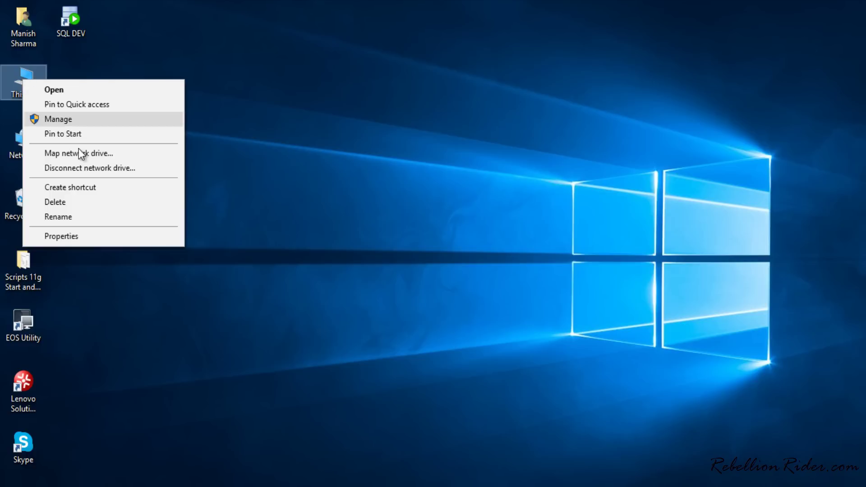
pyautogui.click(102, 234)
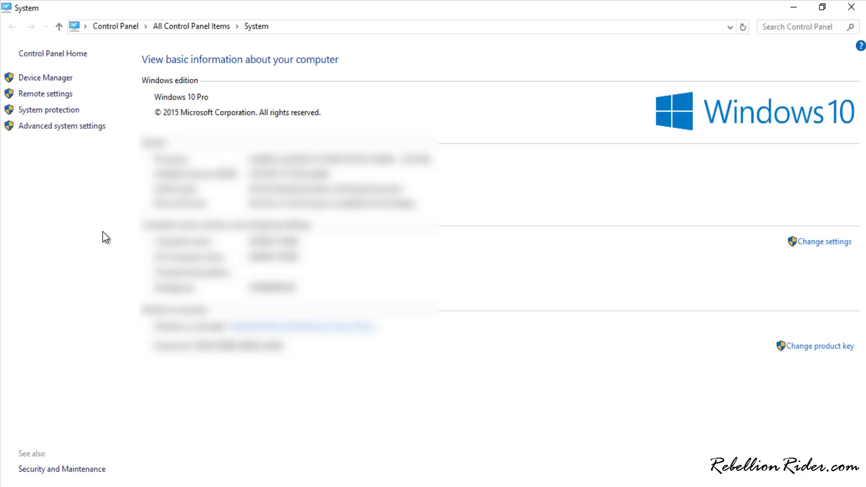
# - Open Environment Variables from Advanced system settings
pyautogui.click(94, 129)
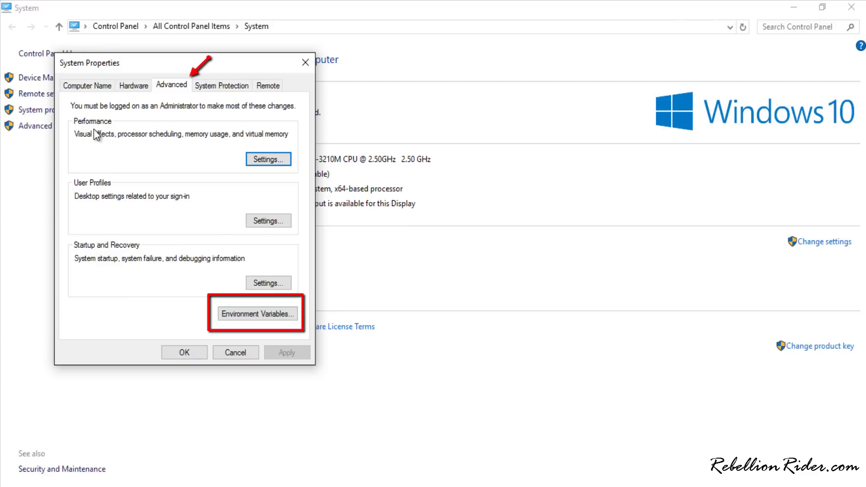
pyautogui.click(242, 314)
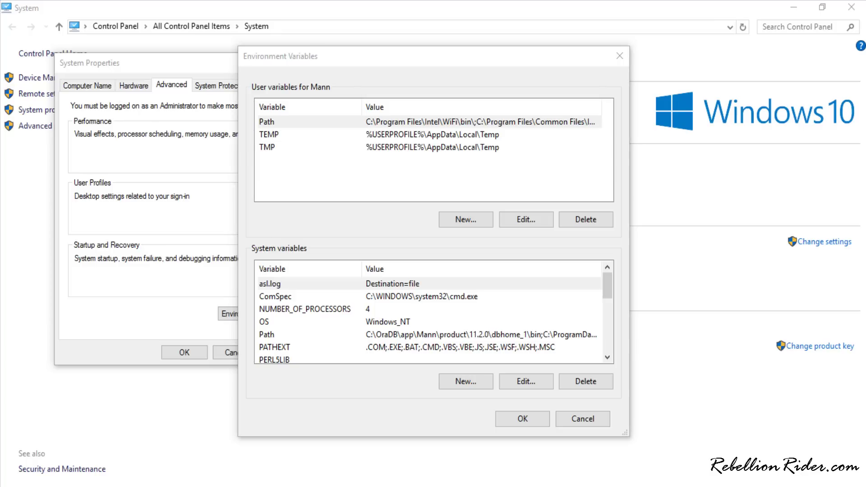
# - Delete the Oracle 11.2.0 dbhome_1\bin entry from the system Path variable
pyautogui.doubleClick(315, 335)
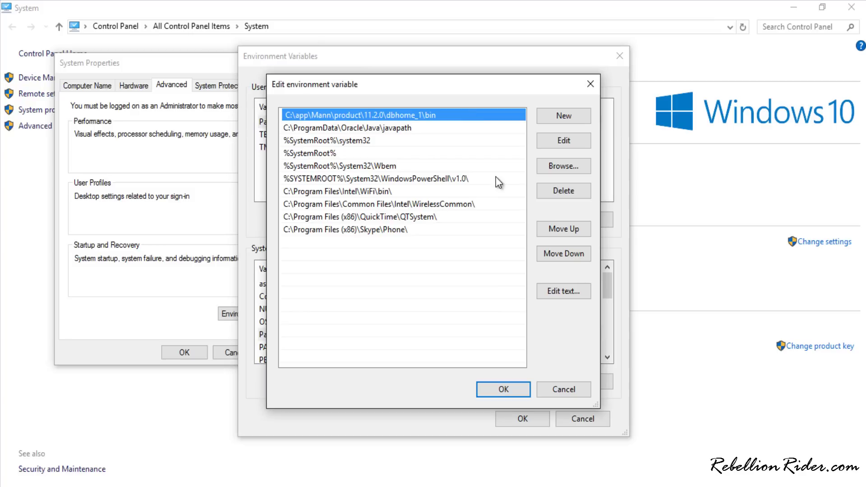
pyautogui.click(564, 192)
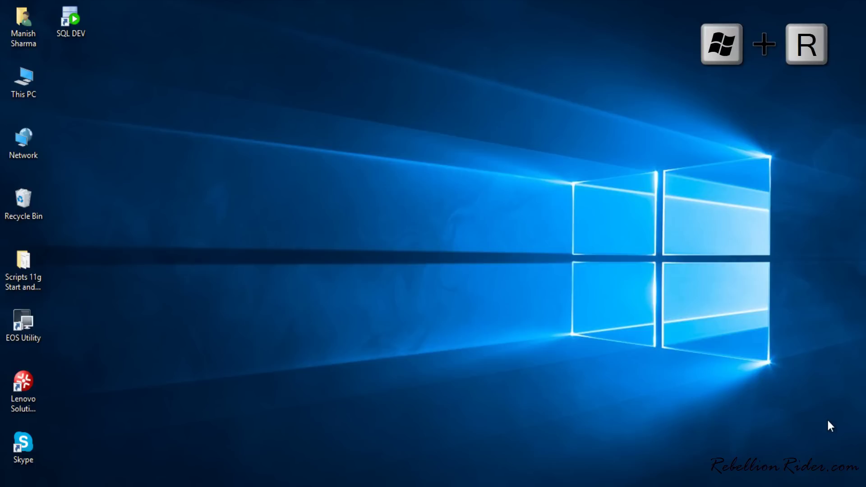
# - Launch Registry Editor by running regedit from the Run box
pyautogui.press('super+r')
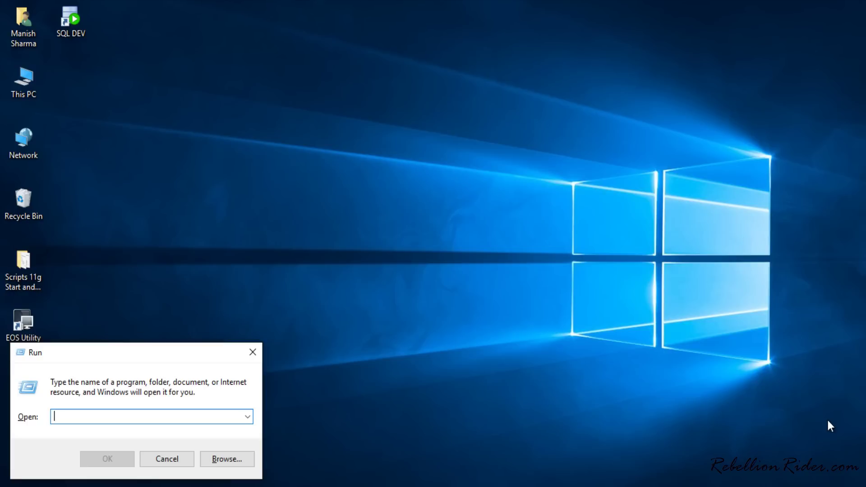
pyautogui.write('regedi')
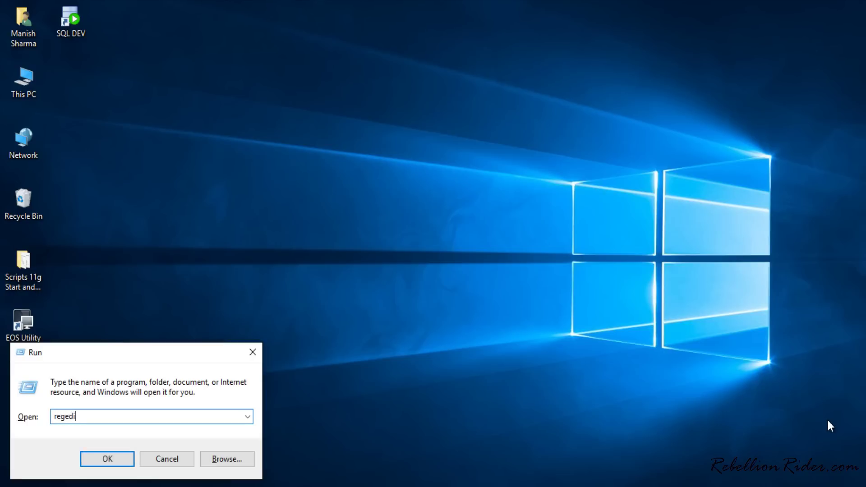
pyautogui.write('t')
pyautogui.click(119, 461)
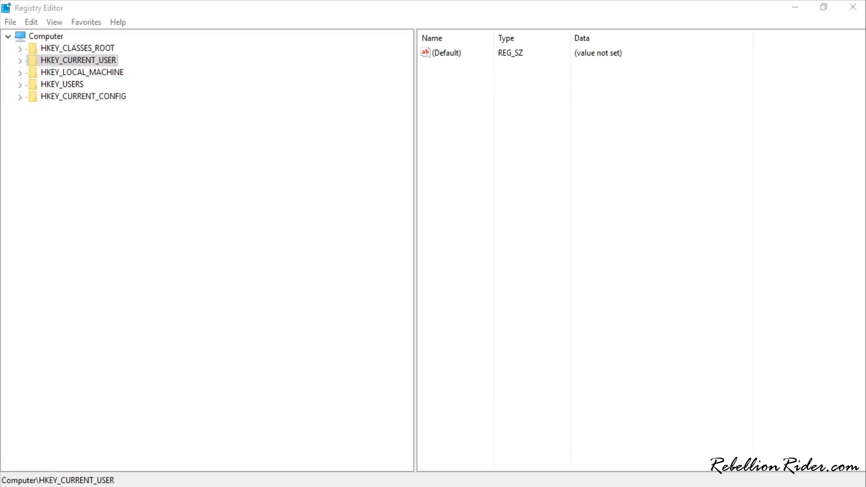
# - Expand HKEY_LOCAL_MACHINE\SYSTEM\CurrentControlSet\Services in the key tree
pyautogui.press('Down')
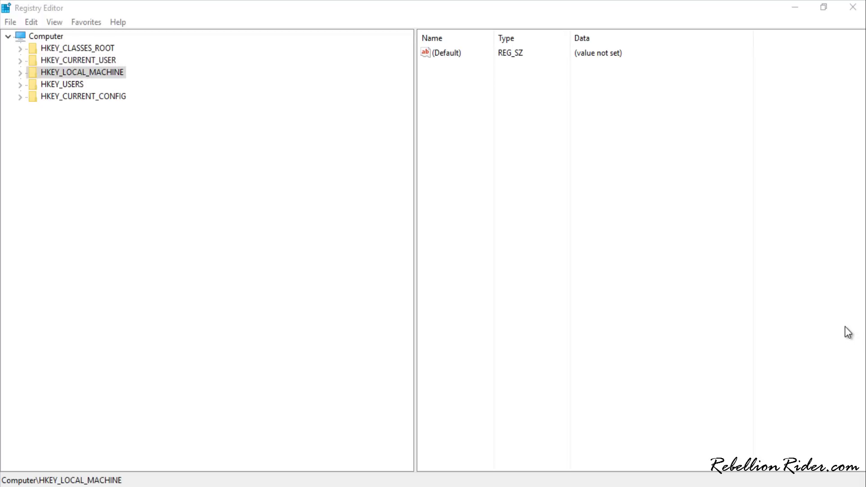
pyautogui.click(122, 74)
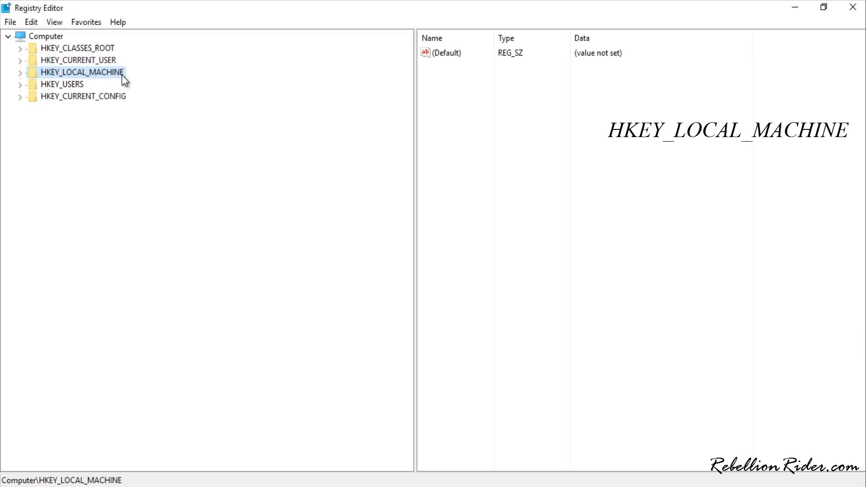
pyautogui.doubleClick(121, 75)
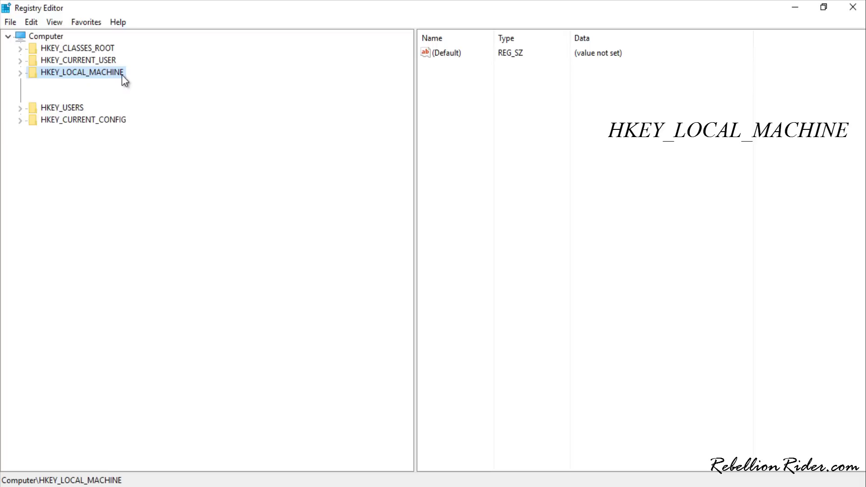
pyautogui.doubleClick(73, 150)
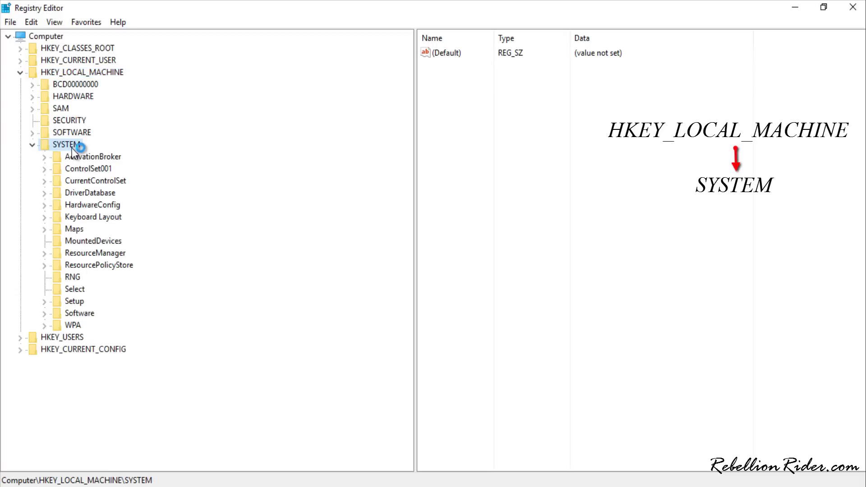
pyautogui.click(108, 183)
pyautogui.doubleClick(109, 182)
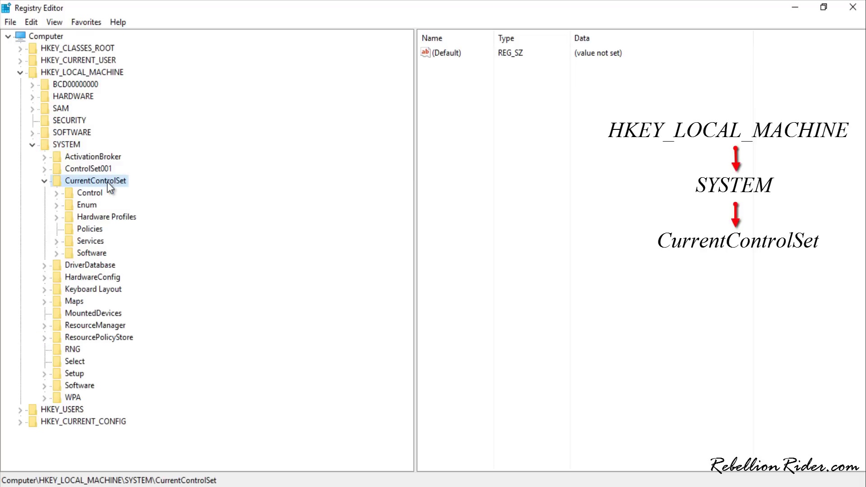
pyautogui.doubleClick(96, 242)
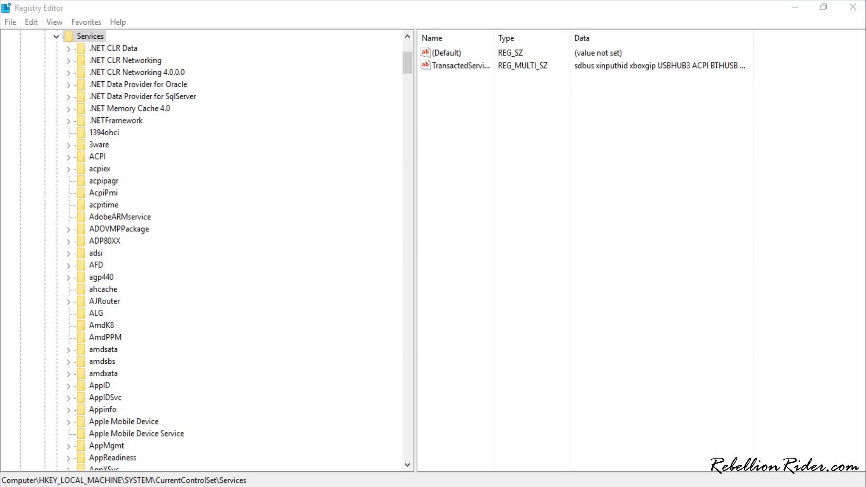
# - Jump to the Oracle service keys and select Oracle11
pyautogui.click(137, 232)
pyautogui.press('o')
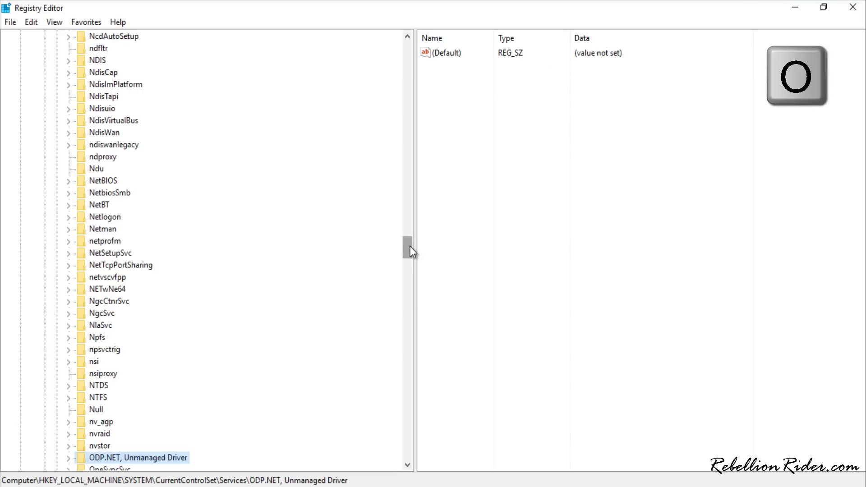
pyautogui.moveTo(409, 247); pyautogui.dragTo(405, 262)
pyautogui.click(110, 204)
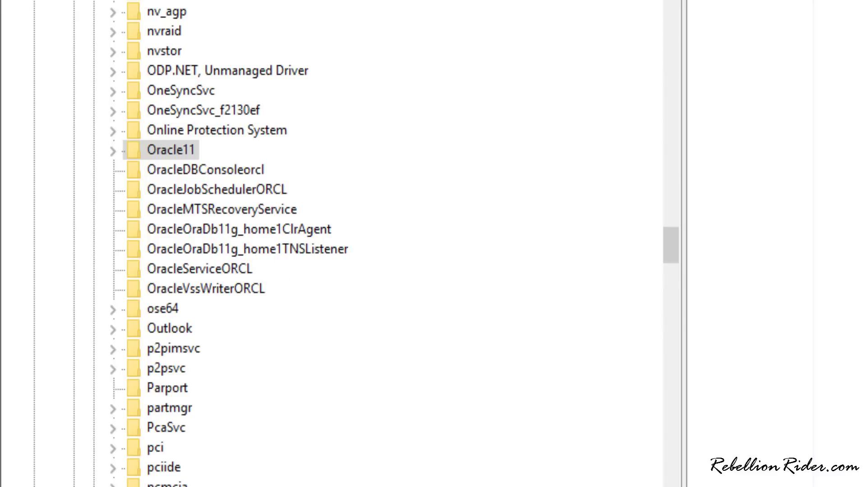
# - Delete the first four Oracle service keys, starting with Oracle11, confirming each
pyautogui.rightClick(188, 153)
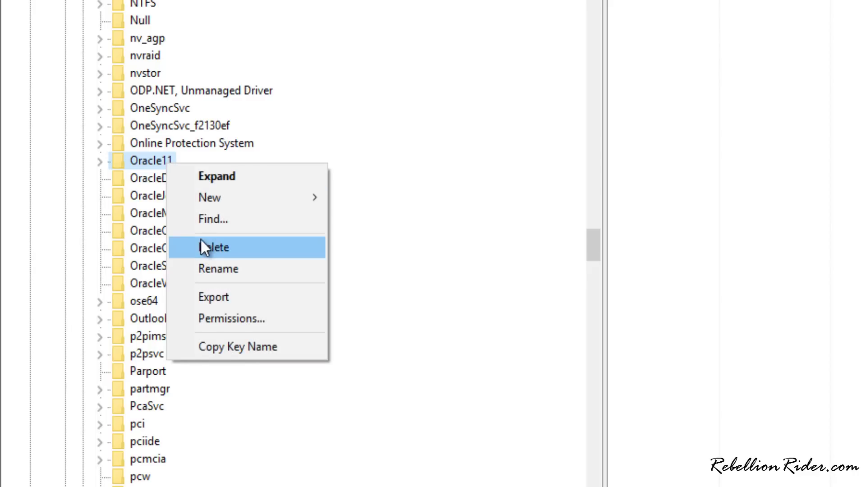
pyautogui.click(201, 247)
pyautogui.click(722, 227)
pyautogui.click(719, 220)
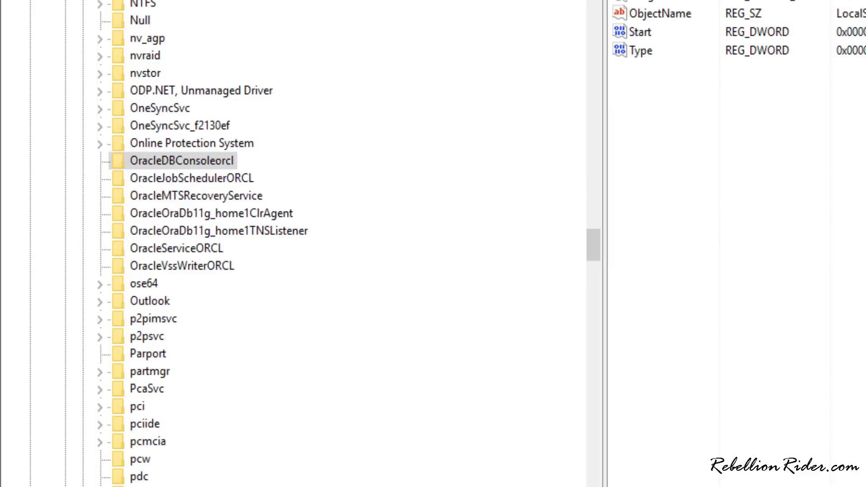
pyautogui.rightClick(208, 160)
pyautogui.click(239, 246)
pyautogui.click(730, 223)
pyautogui.rightClick(186, 160)
pyautogui.click(242, 246)
pyautogui.click(730, 224)
pyautogui.rightClick(252, 160)
pyautogui.click(282, 246)
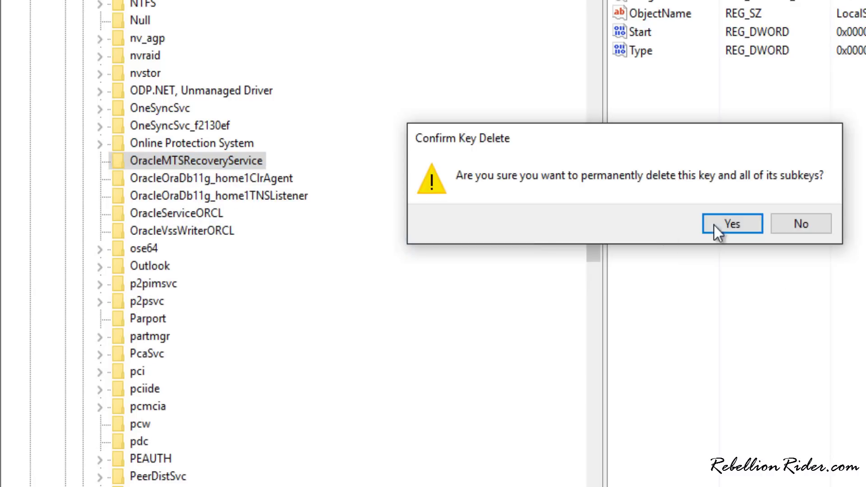
pyautogui.click(731, 223)
# - Delete the remaining four Oracle keys, including OracleServiceORCL and OracleVssWriterORCL
pyautogui.rightClick(234, 164)
pyautogui.click(280, 247)
pyautogui.click(731, 223)
pyautogui.rightClick(238, 163)
pyautogui.click(257, 246)
pyautogui.click(730, 223)
pyautogui.press('Delete')
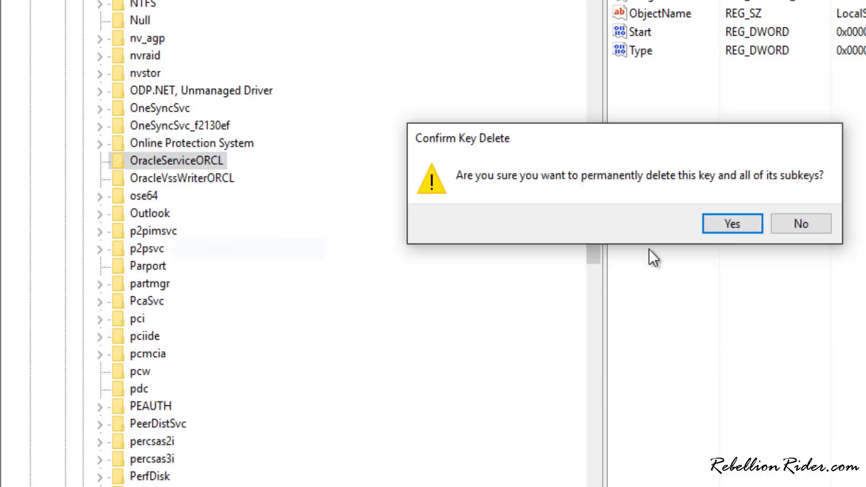
pyautogui.click(730, 223)
pyautogui.rightClick(225, 161)
pyautogui.click(266, 246)
pyautogui.click(731, 223)
pyautogui.click(732, 227)
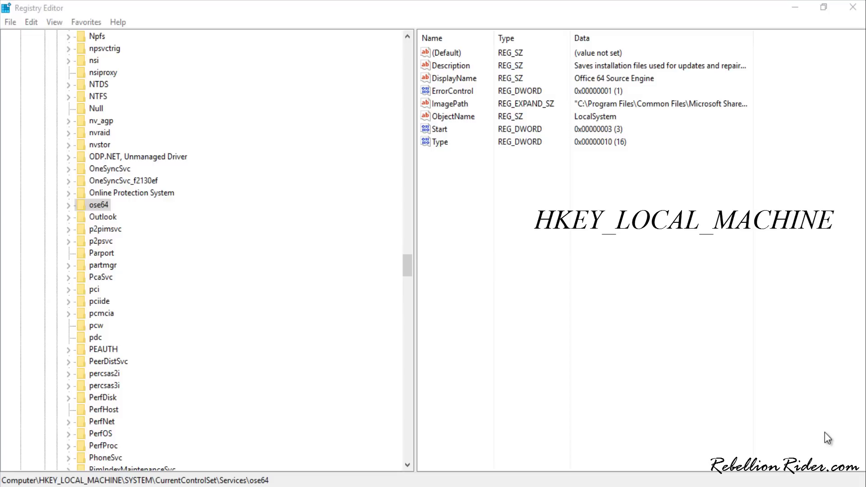
# - Expand SOFTWARE\ORACLE to list KEY_OraDb11g_home1, ODP.NET, OracleMTSRecoveryService and SYSMAN
pyautogui.moveTo(407, 265); pyautogui.dragTo(408, 52)
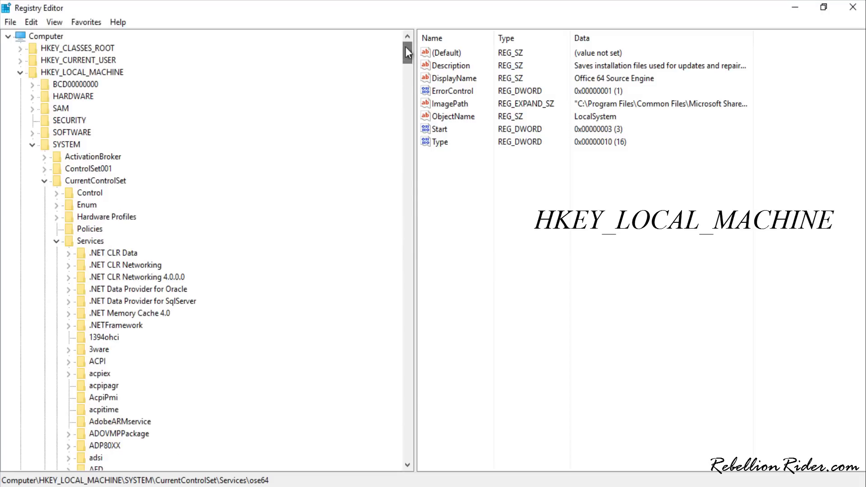
pyautogui.click(32, 73)
pyautogui.click(32, 145)
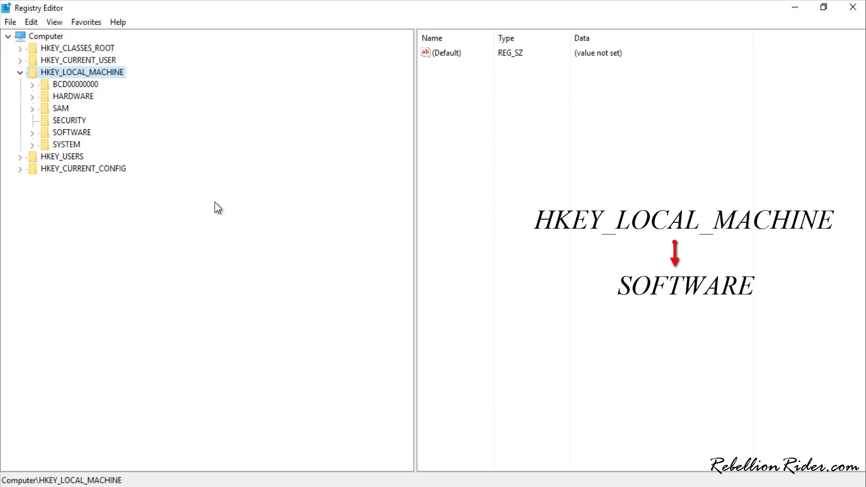
pyautogui.click(38, 134)
pyautogui.click(72, 36)
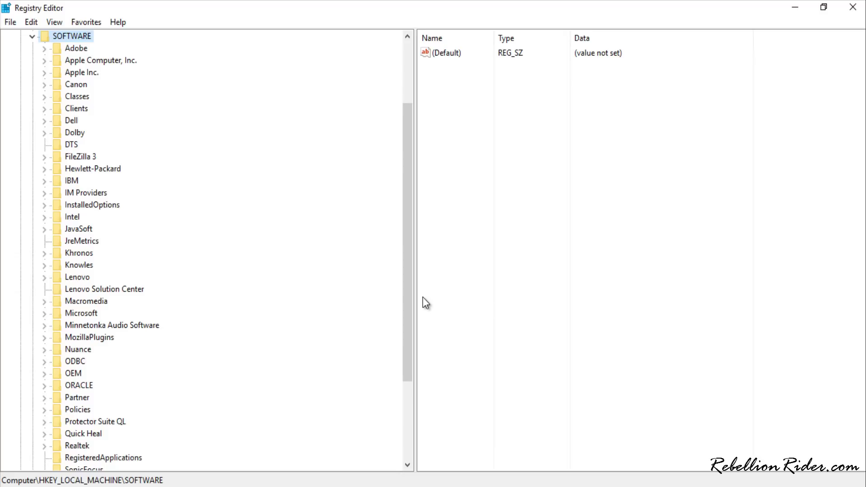
pyautogui.press('o')
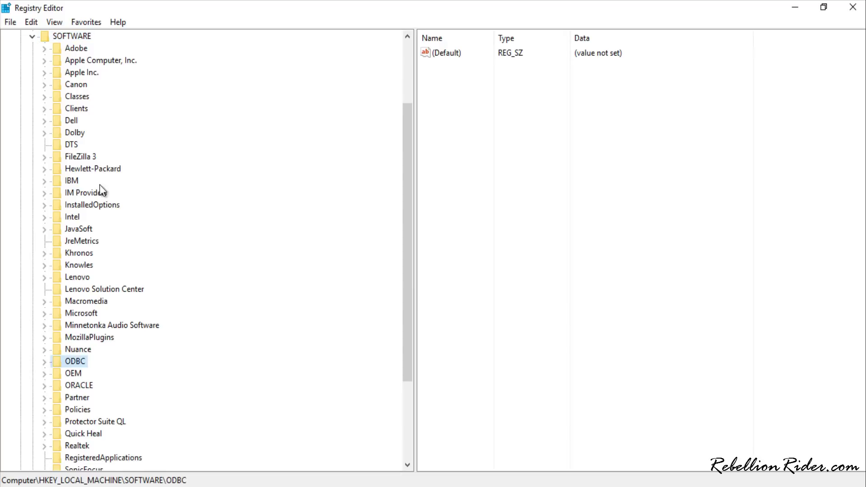
pyautogui.click(81, 387)
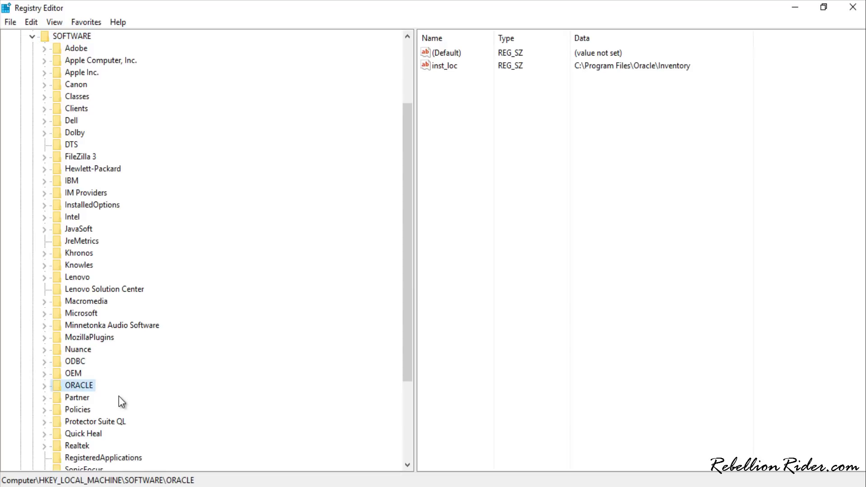
pyautogui.click(44, 386)
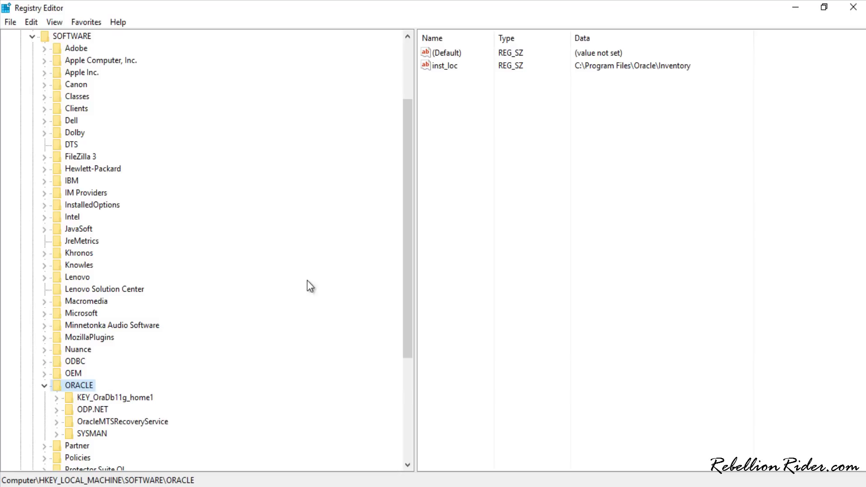
pyautogui.moveTo(412, 206); pyautogui.dragTo(403, 309)
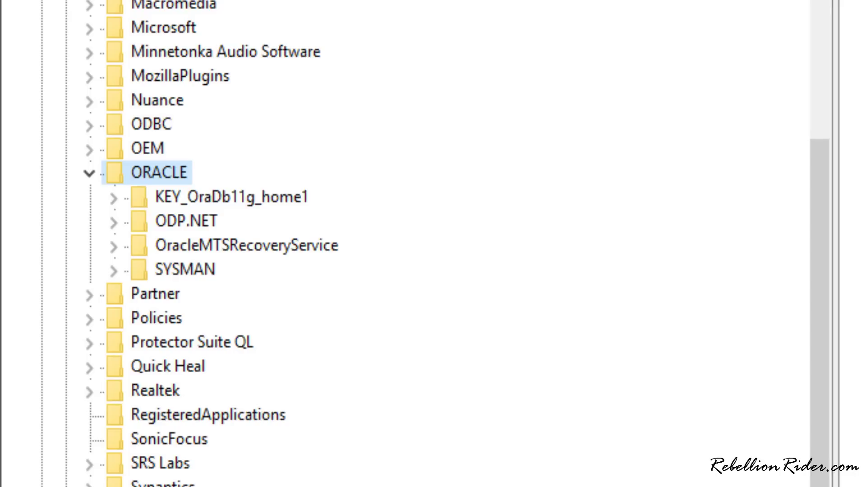
pyautogui.press('Tab')
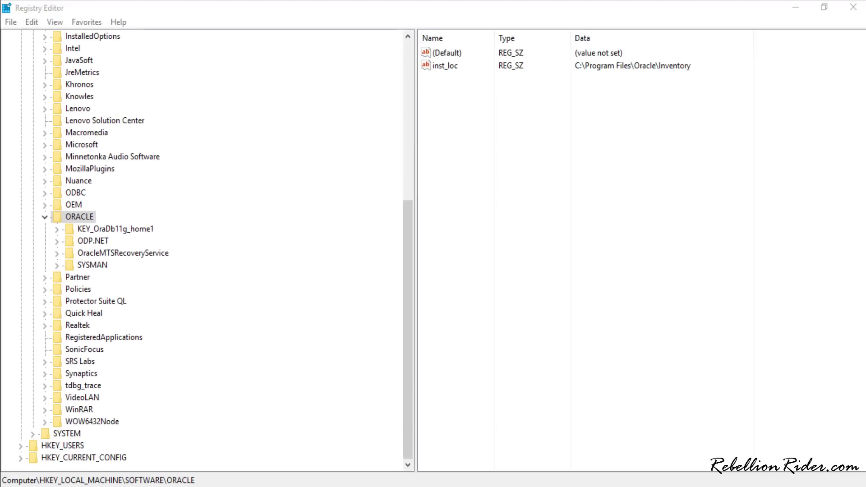
# - Delete the ORACLE key with all its subkeys, confirming the deletion
pyautogui.rightClick(74, 218)
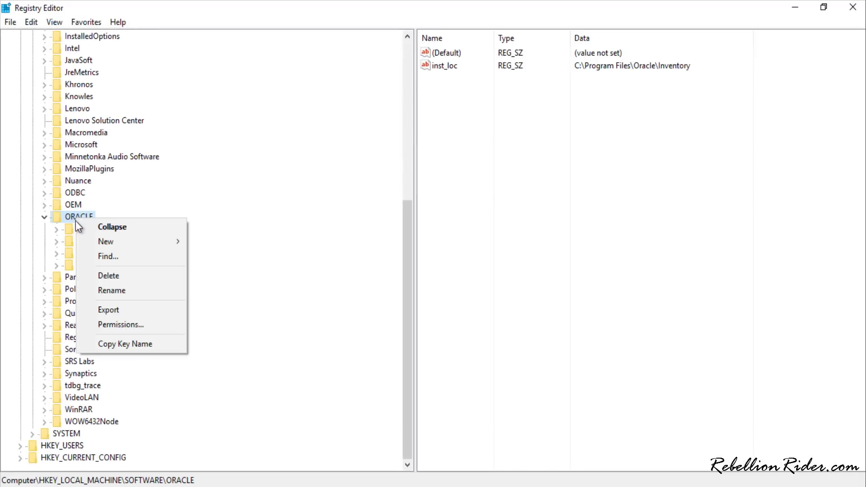
pyautogui.click(105, 275)
pyautogui.click(502, 248)
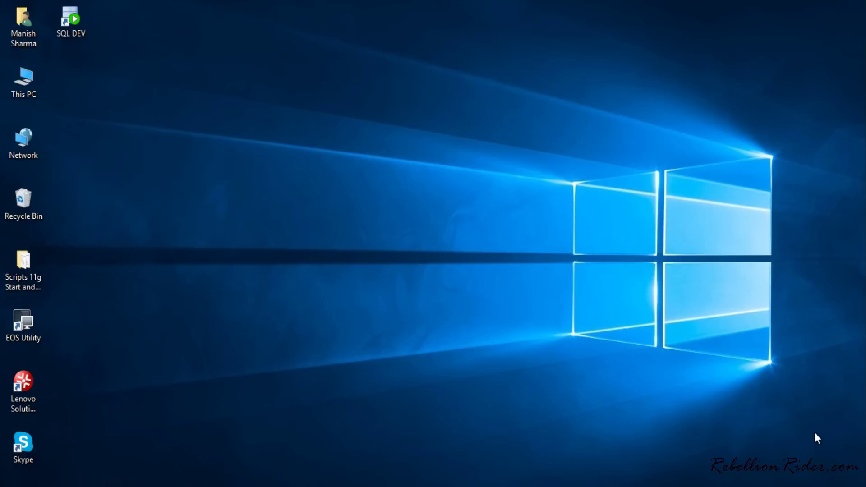
# - Browse This PC > Local Disk (C:) and permanently delete the App folder
pyautogui.doubleClick(24, 81)
pyautogui.click(164, 246)
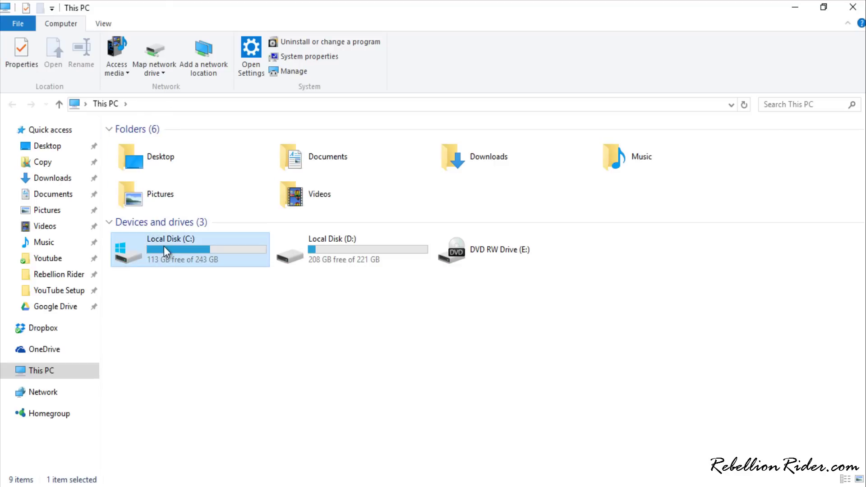
pyautogui.doubleClick(164, 247)
pyautogui.click(155, 188)
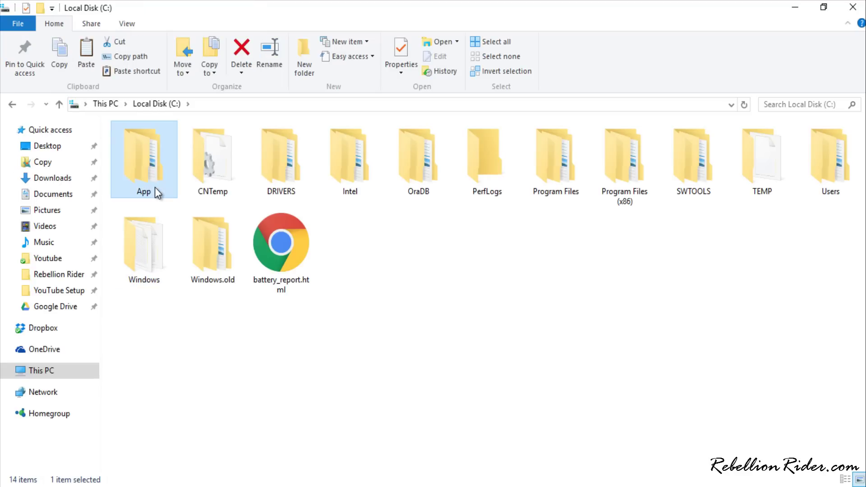
pyautogui.rightClick(155, 188)
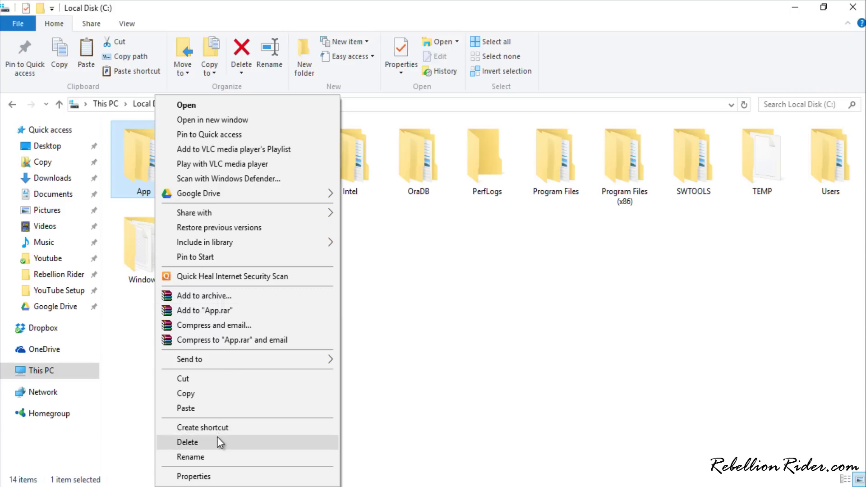
pyautogui.keyDown('shift'); pyautogui.click(217, 439); pyautogui.keyUp('shift')
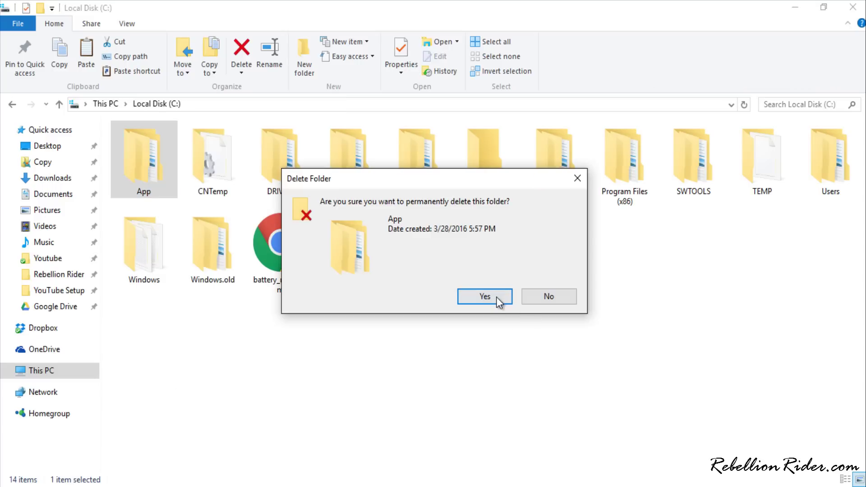
pyautogui.click(484, 297)
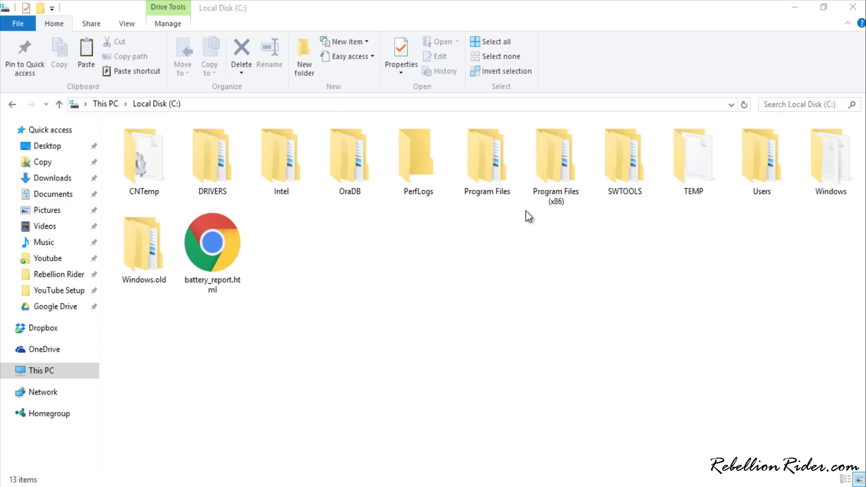
# - Delete the Oracle folder in C:\Program Files, then go back to Local Disk (C:)
pyautogui.doubleClick(499, 190)
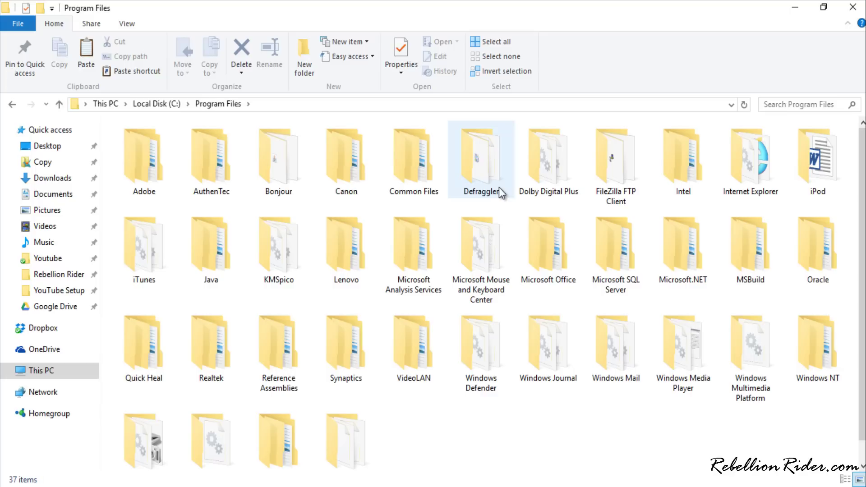
pyautogui.click(813, 244)
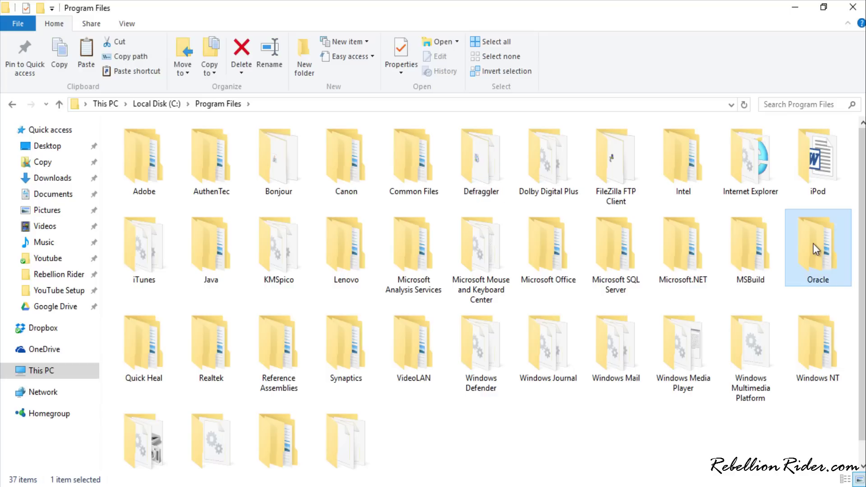
pyautogui.rightClick(813, 244)
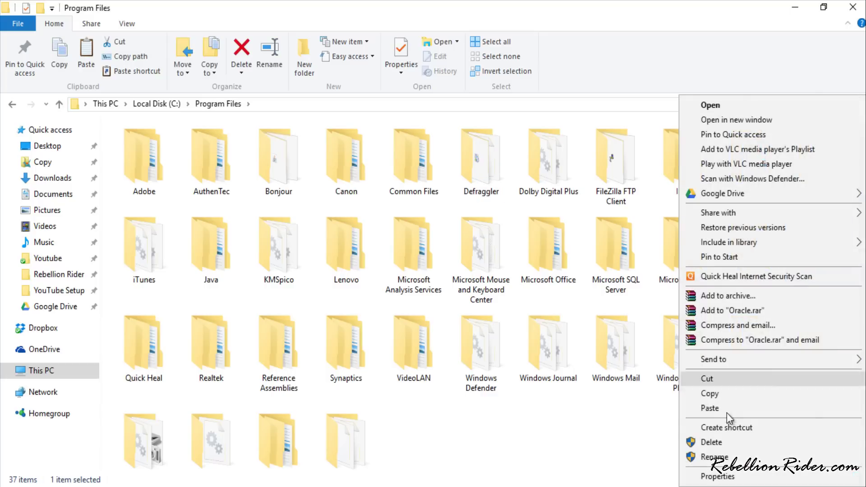
pyautogui.click(713, 442)
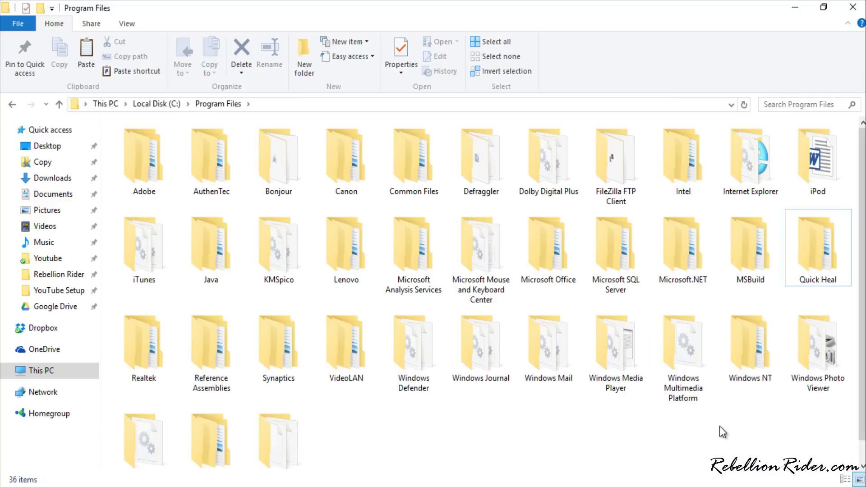
pyautogui.click(14, 110)
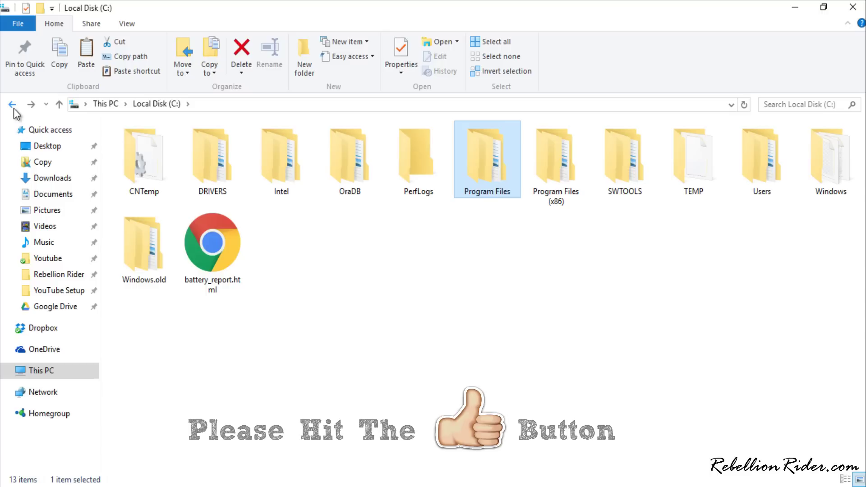
# - Go to C:\ProgramData\Microsoft\Windows\Start Menu\Programs in File Explorer
pyautogui.click(495, 104)
pyautogui.write('C:\\ProgramData\\Microsoft\\Windows\\Start Menu\\Programs')
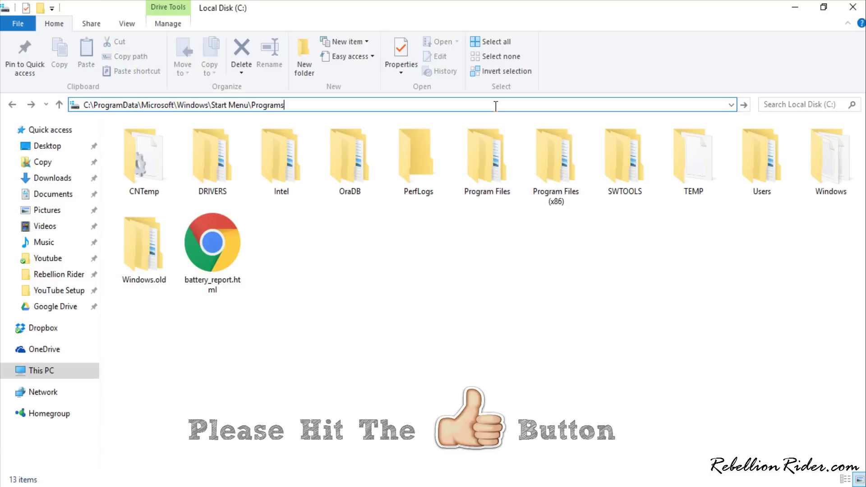
pyautogui.press('Return')
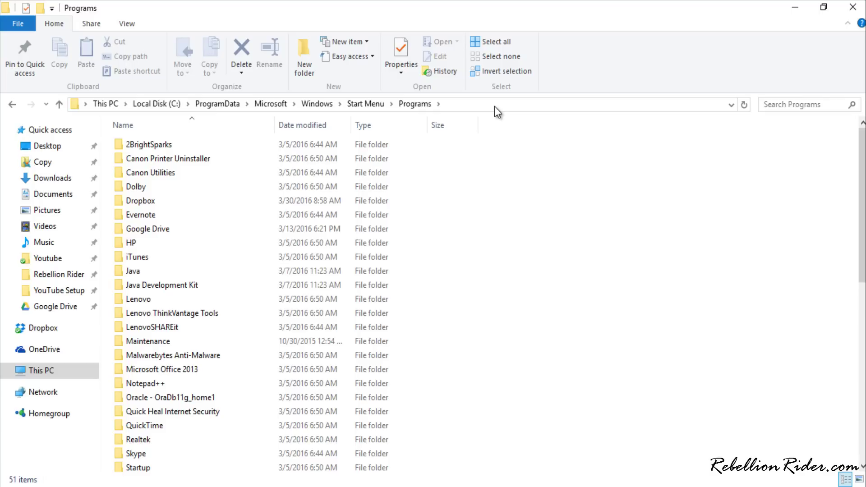
# - Delete the Oracle - OraDb11g_home1 folder there
pyautogui.click(204, 398)
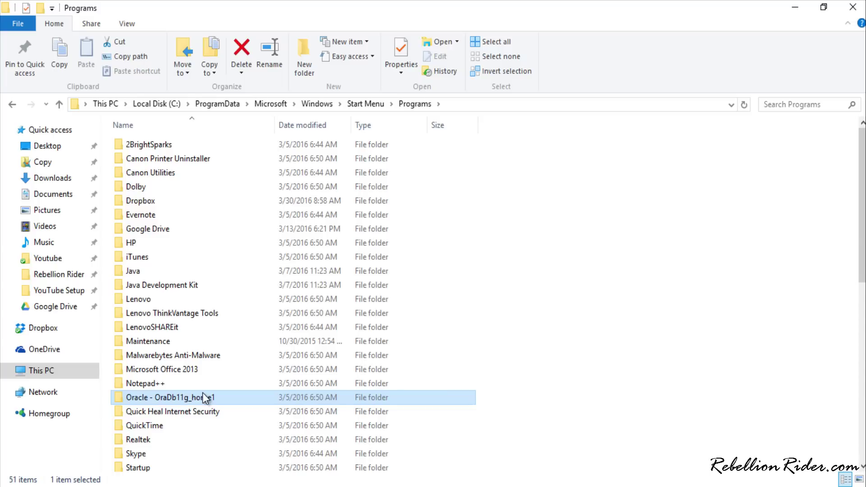
pyautogui.rightClick(204, 397)
pyautogui.click(244, 352)
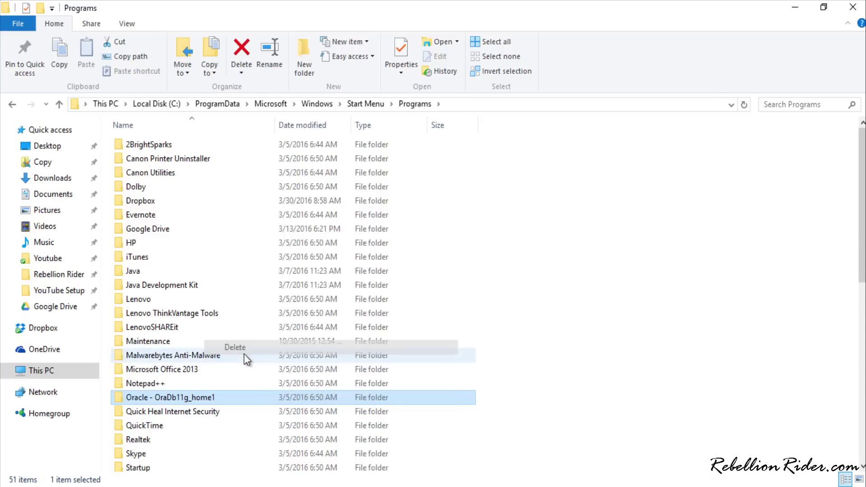